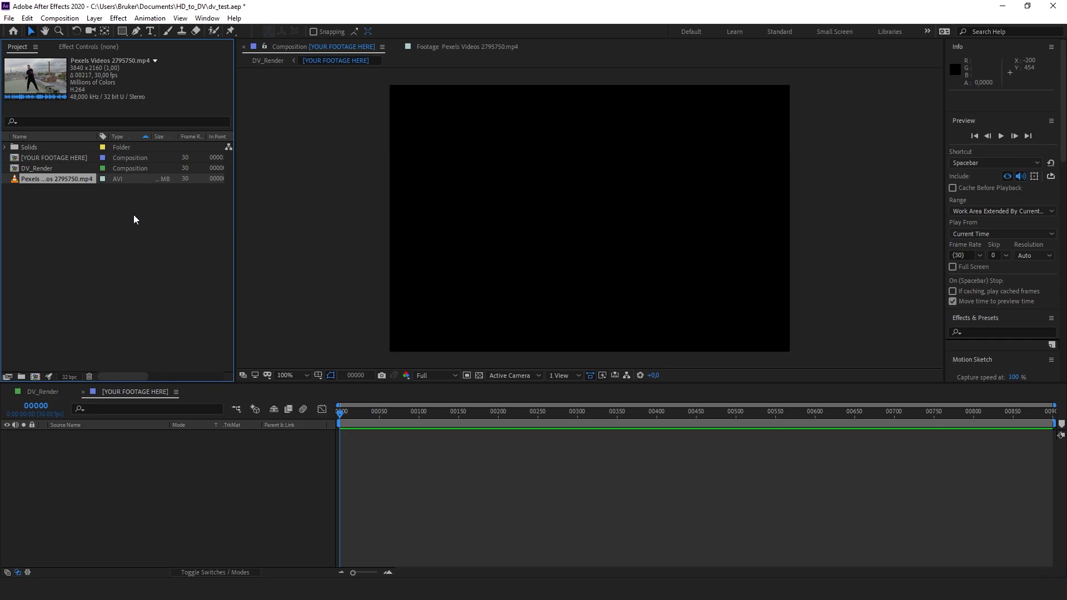
Open the source footage Pexels Videos 2795750.mp4 on its own and preview its playback
click(125, 243)
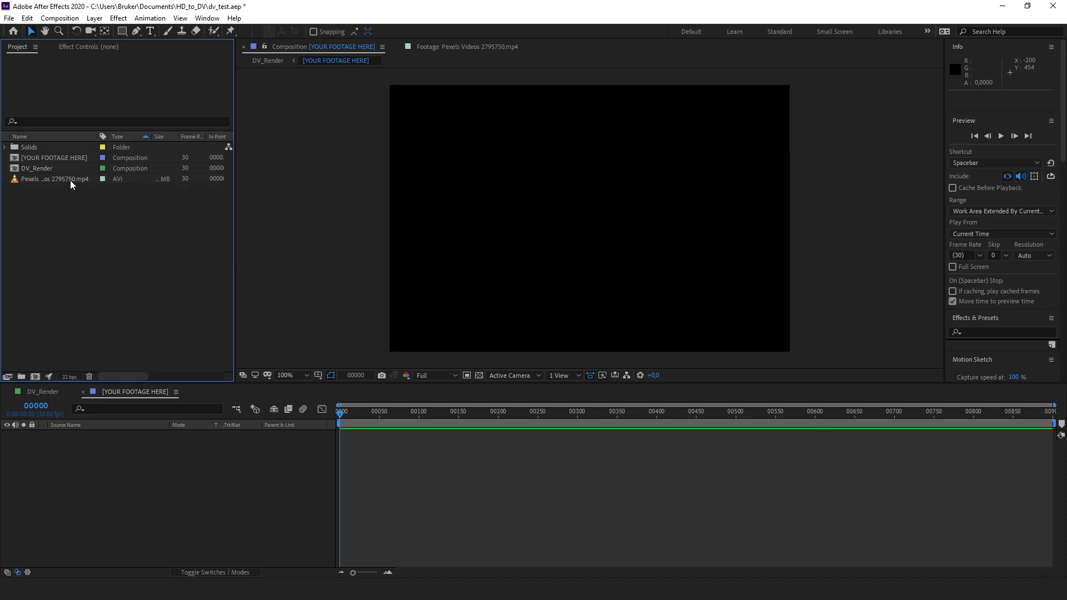
double_click(71, 181)
key(space)
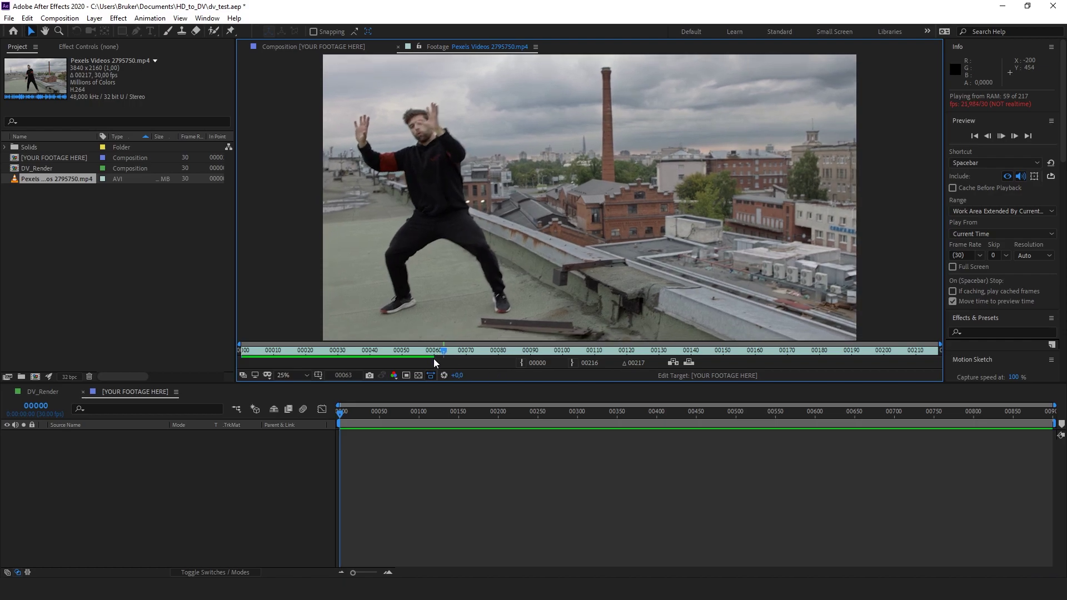
click(61, 215)
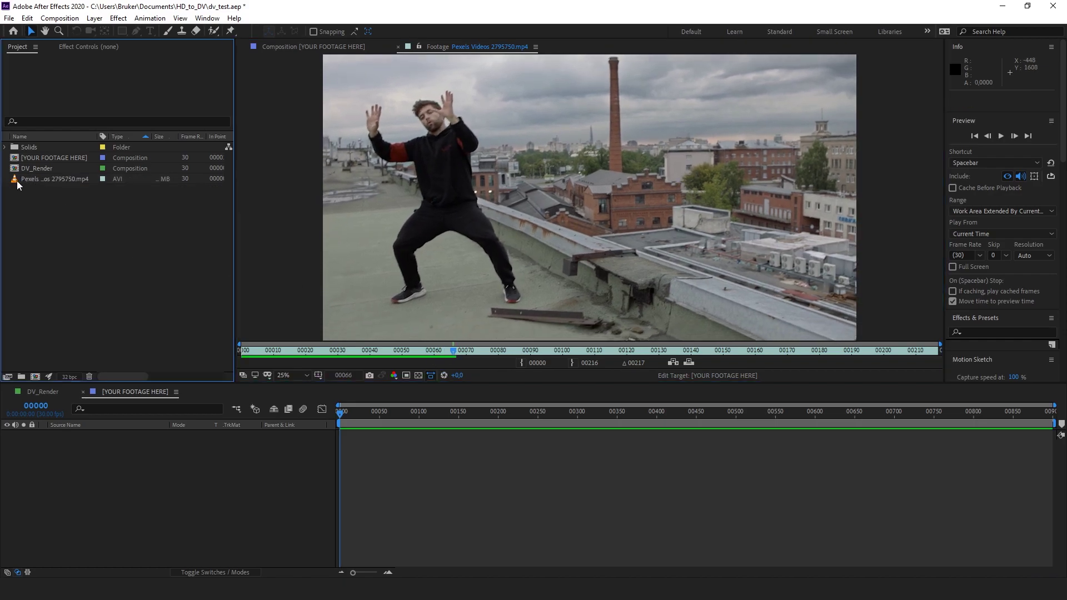
Place Pexels Videos 2795750.mp4 in the [YOUR FOOTAGE HERE] composition and fit the layer to the composition height
click(34, 181)
drag(42, 179, 164, 485)
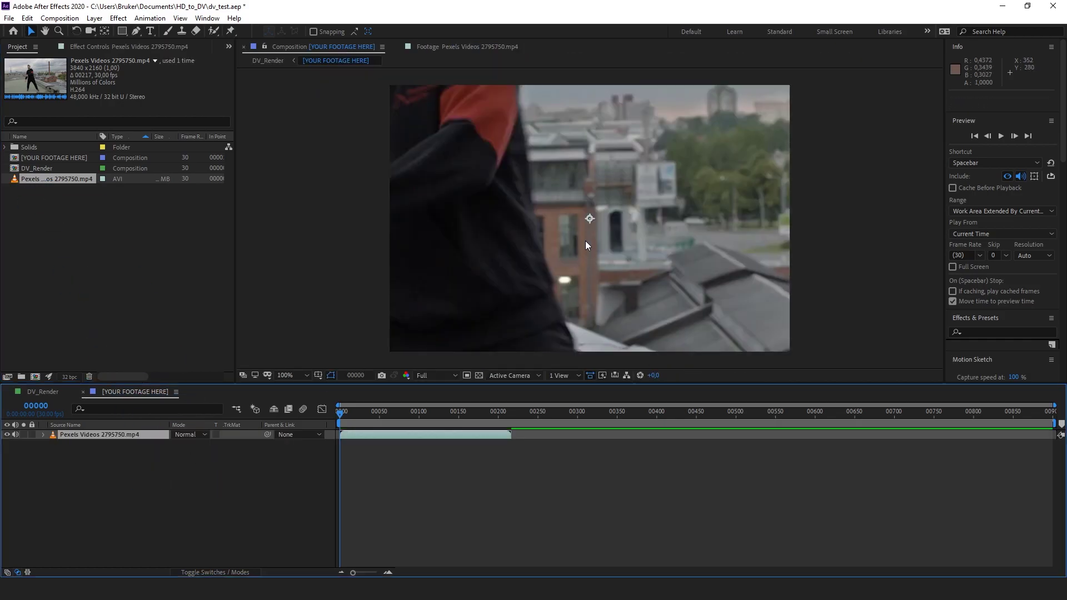
scroll(587, 241, down, 6)
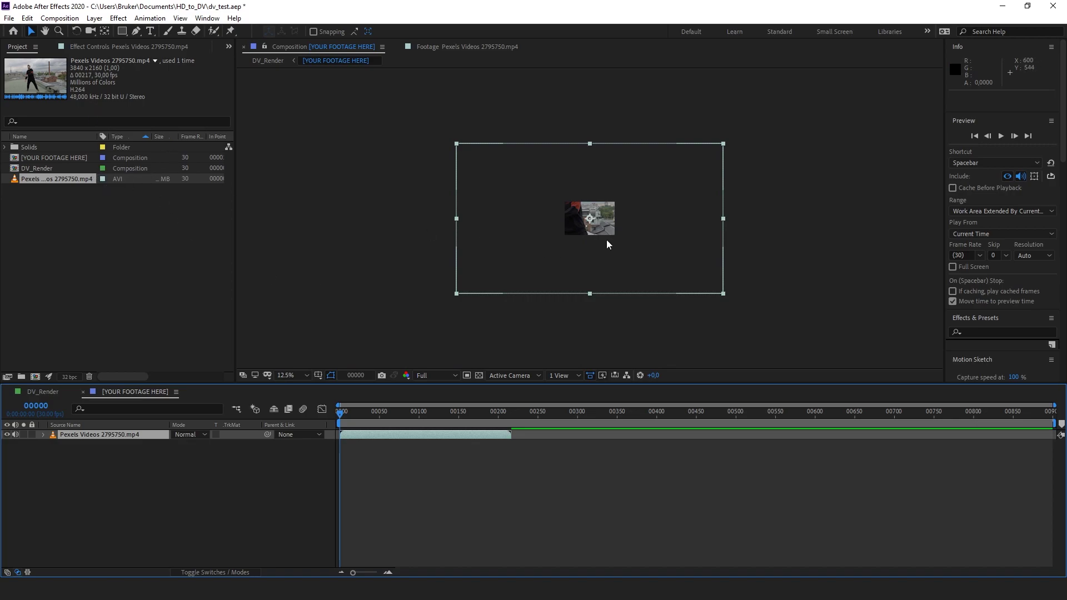
scroll(607, 243, up, 2)
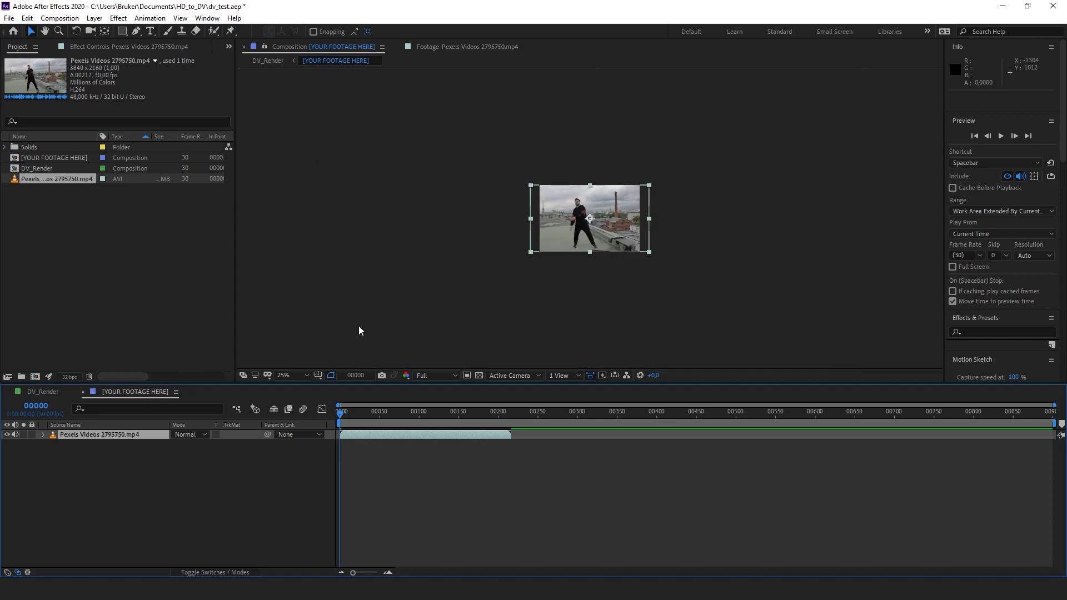
key(period)
right_click(142, 434)
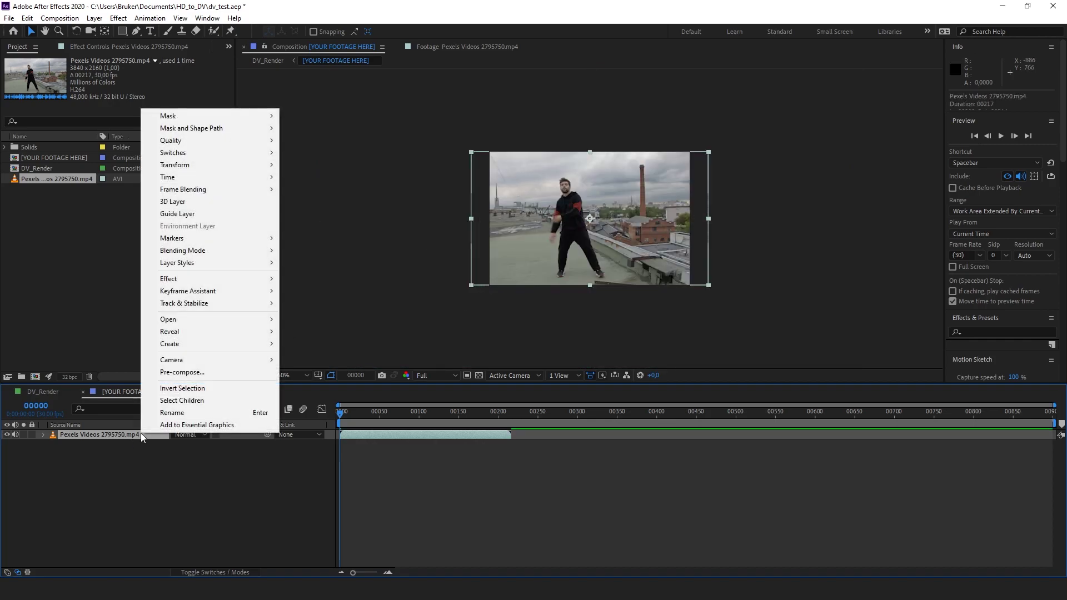
mouse_move(205, 168)
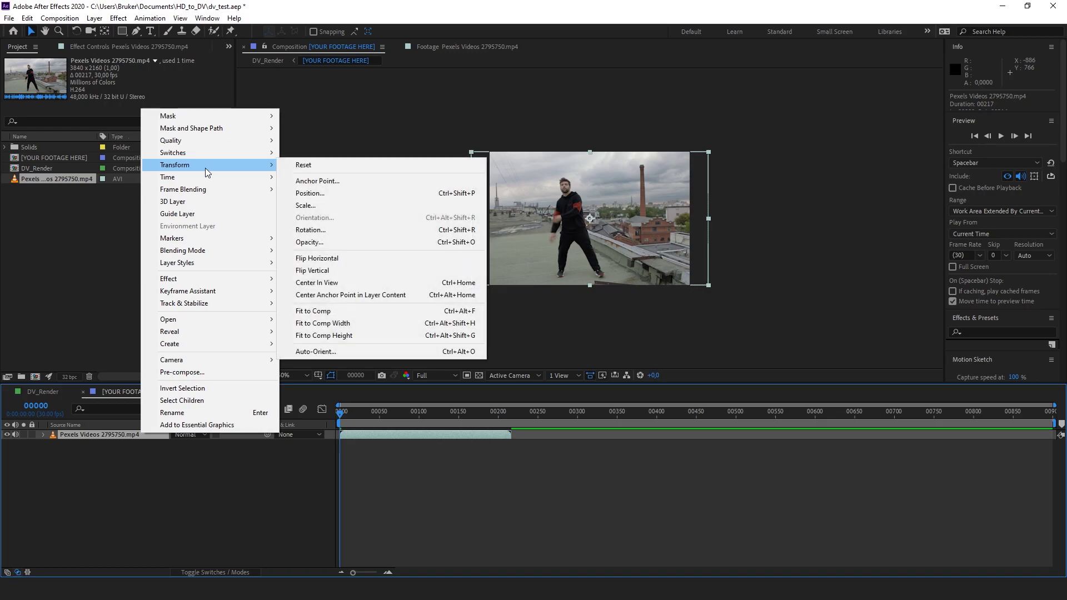
click(392, 332)
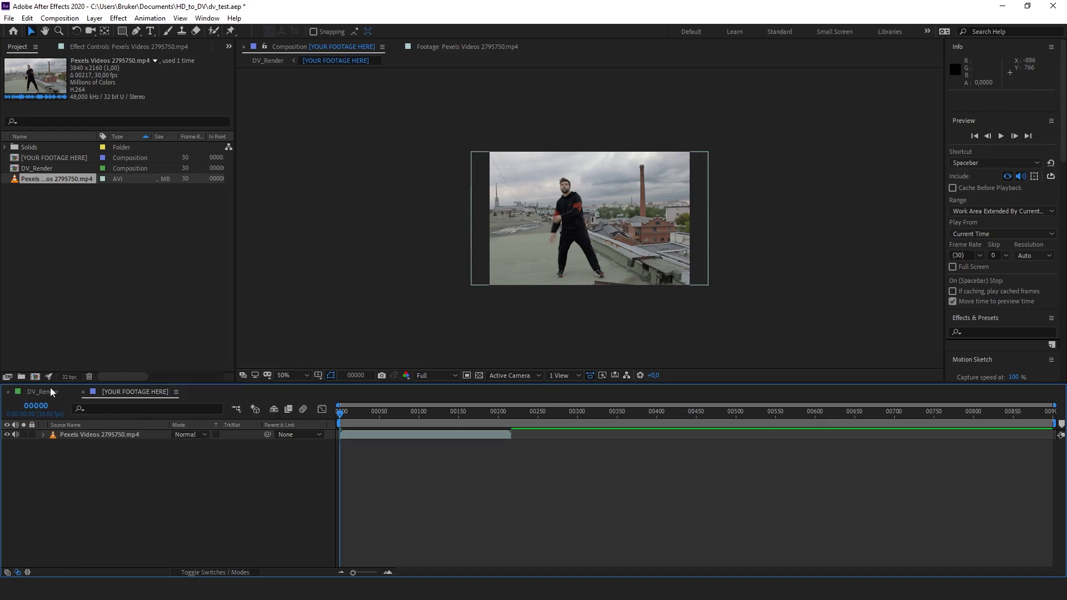
Show the effect controls of the DV Controls layer in DV_Render and compare the image with Interlace off and on
click(45, 392)
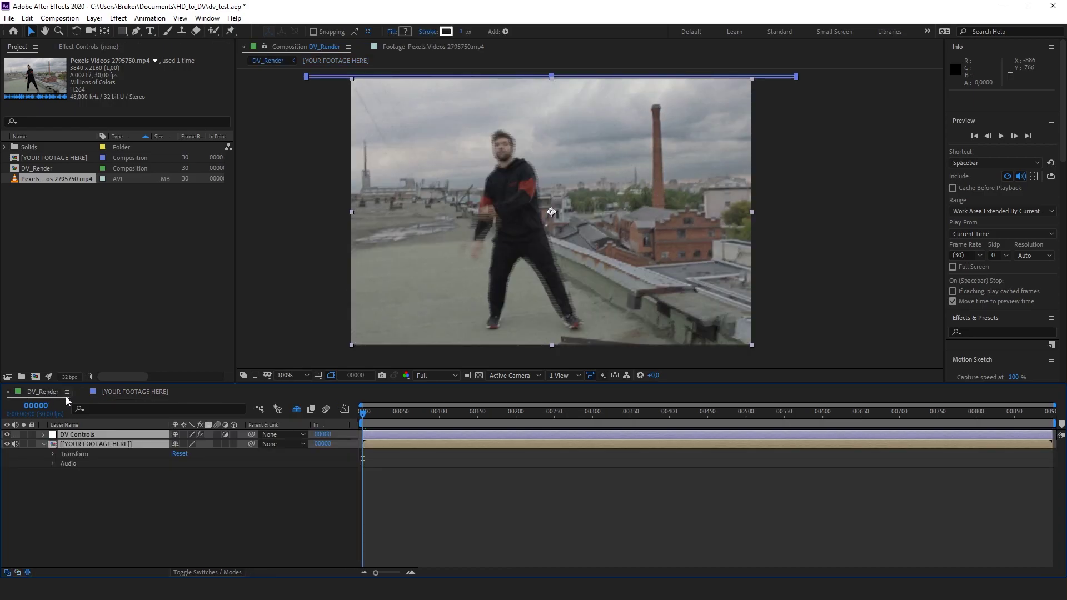
click(130, 511)
click(111, 434)
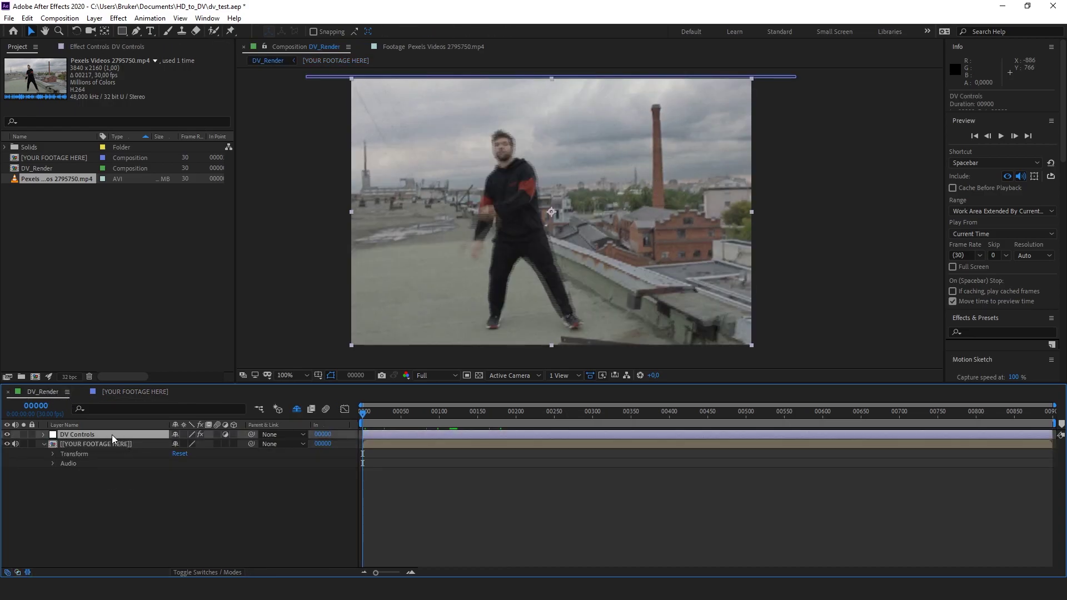
click(118, 47)
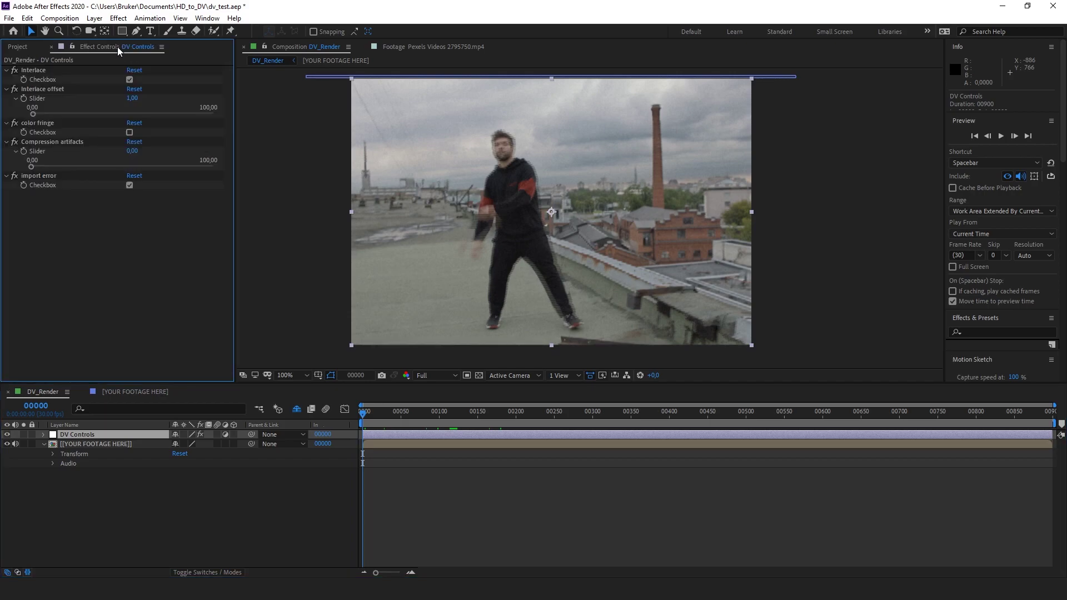
click(128, 79)
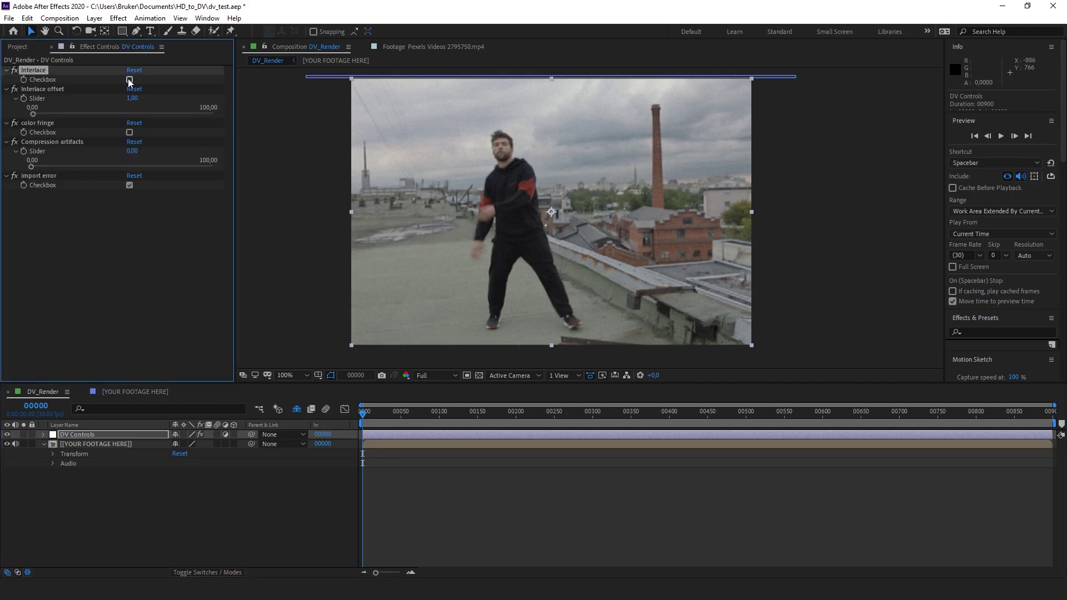
click(129, 79)
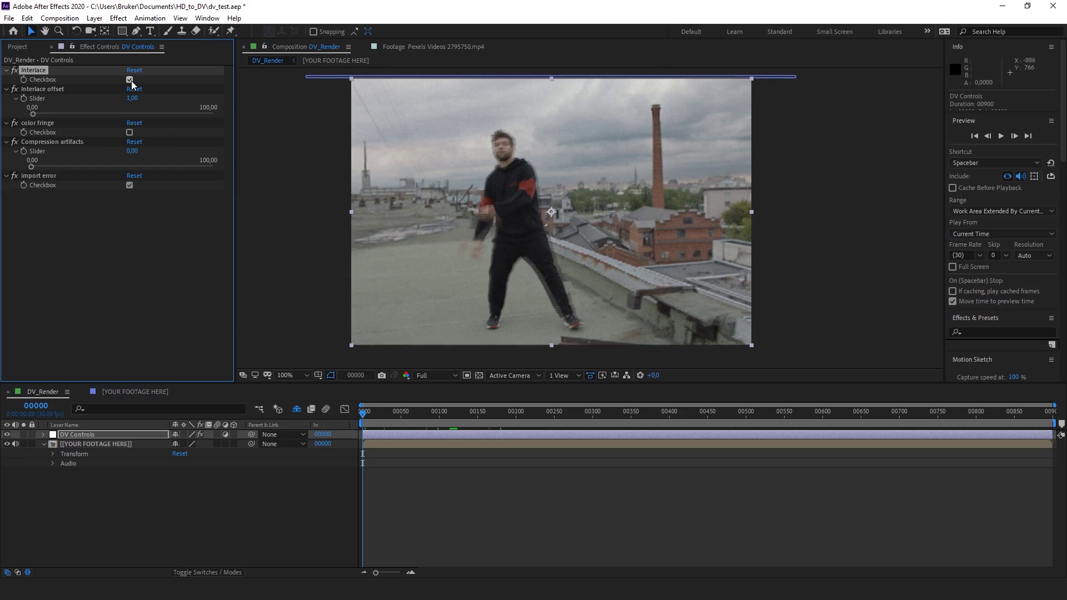
Review the frame size and frame rate in the DV_Render composition settings without changing them
click(46, 92)
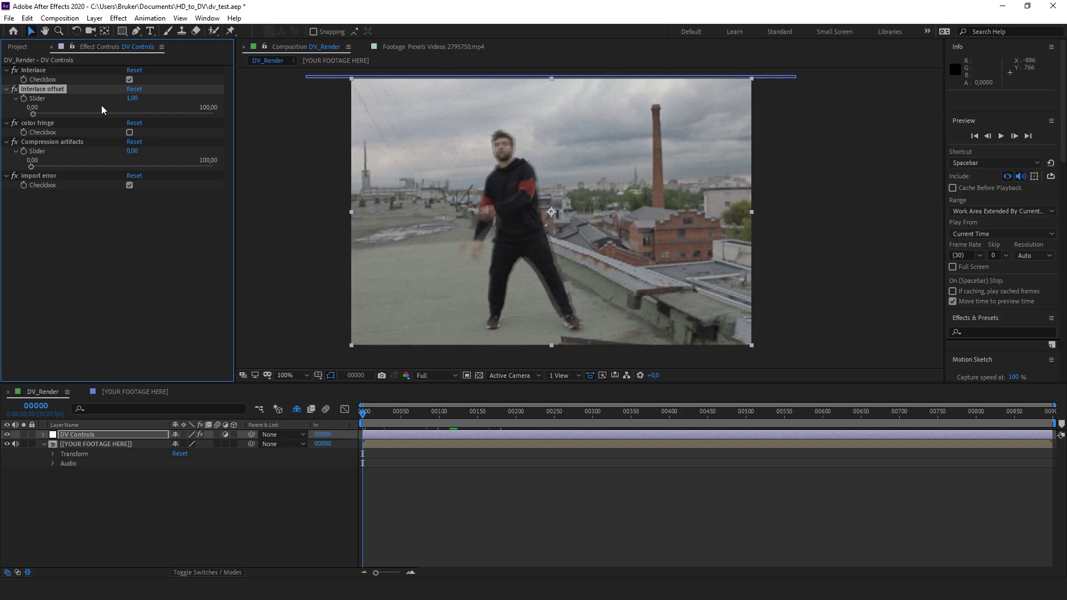
key(ctrl+k)
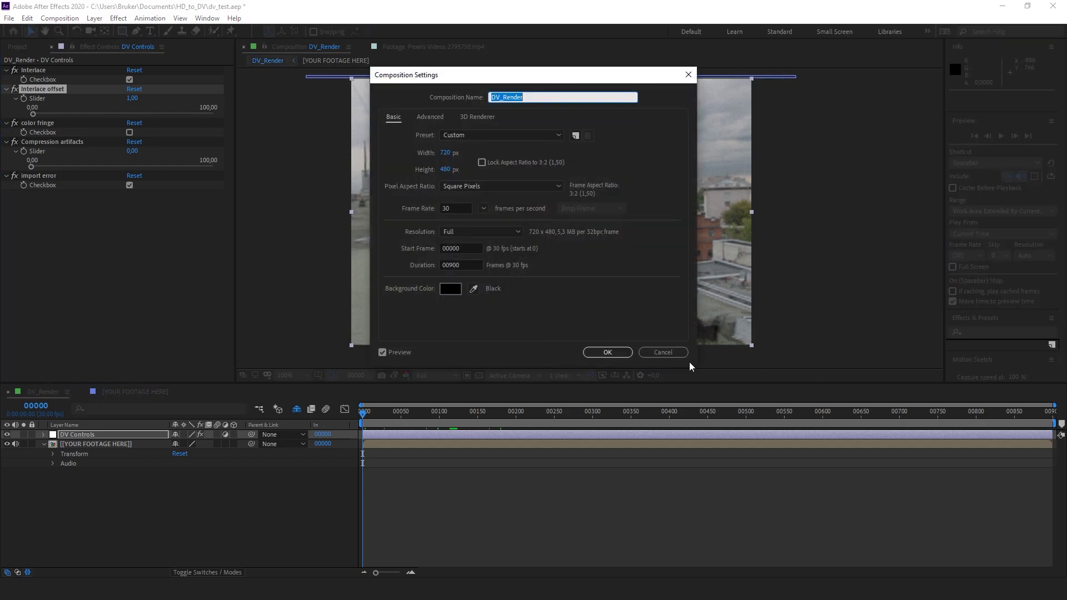
click(664, 353)
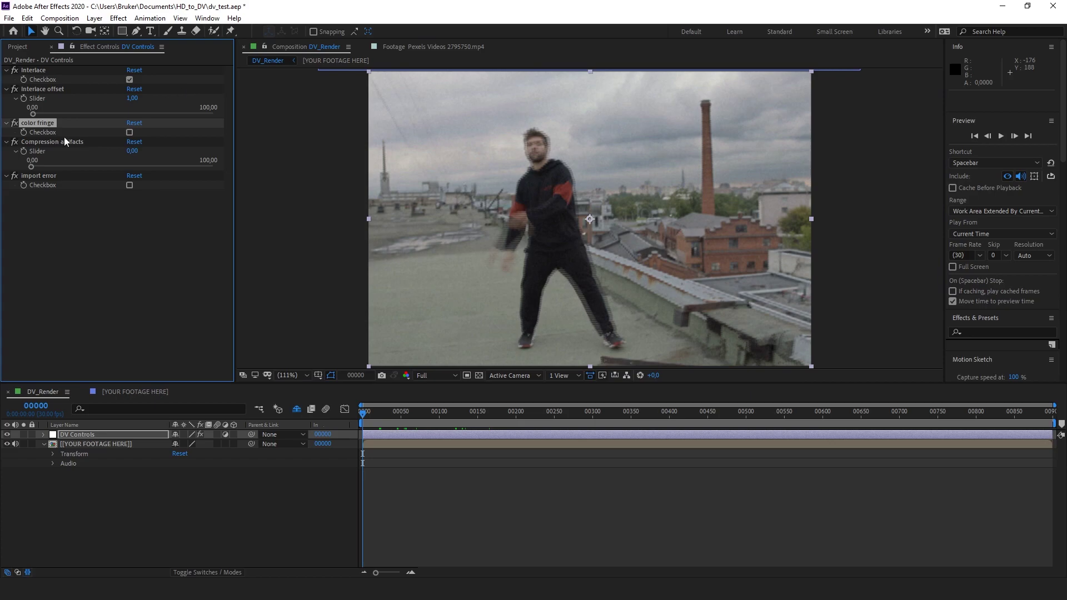
Enable color fringe on DV Controls, compare the image up close with it off and on, and fit the view again
click(129, 133)
scroll(684, 298, up, 2)
drag(618, 284, 469, 145)
drag(621, 241, 591, 338)
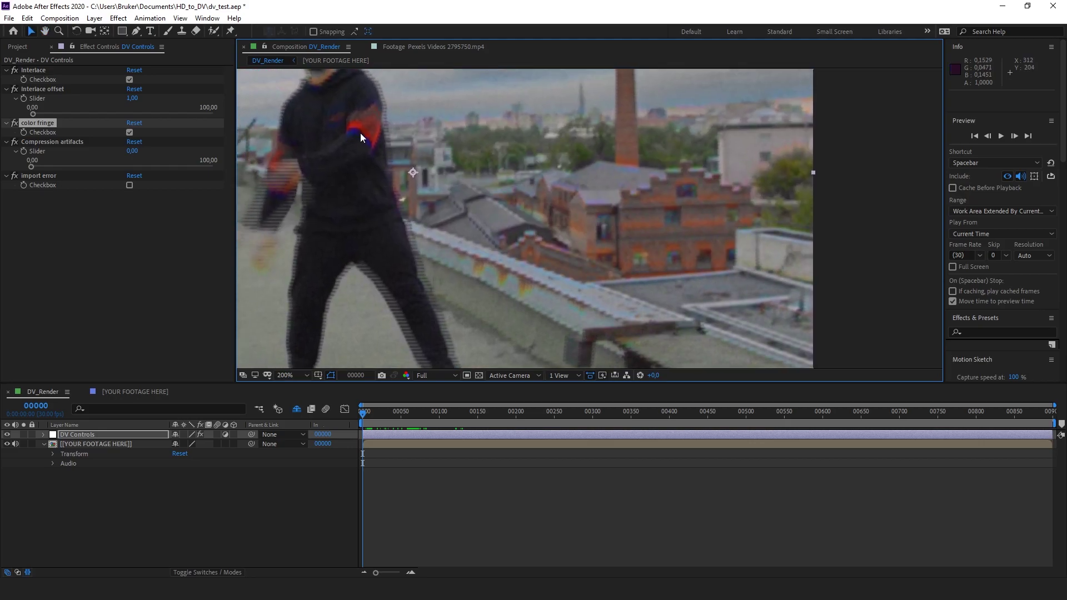
click(128, 135)
click(129, 133)
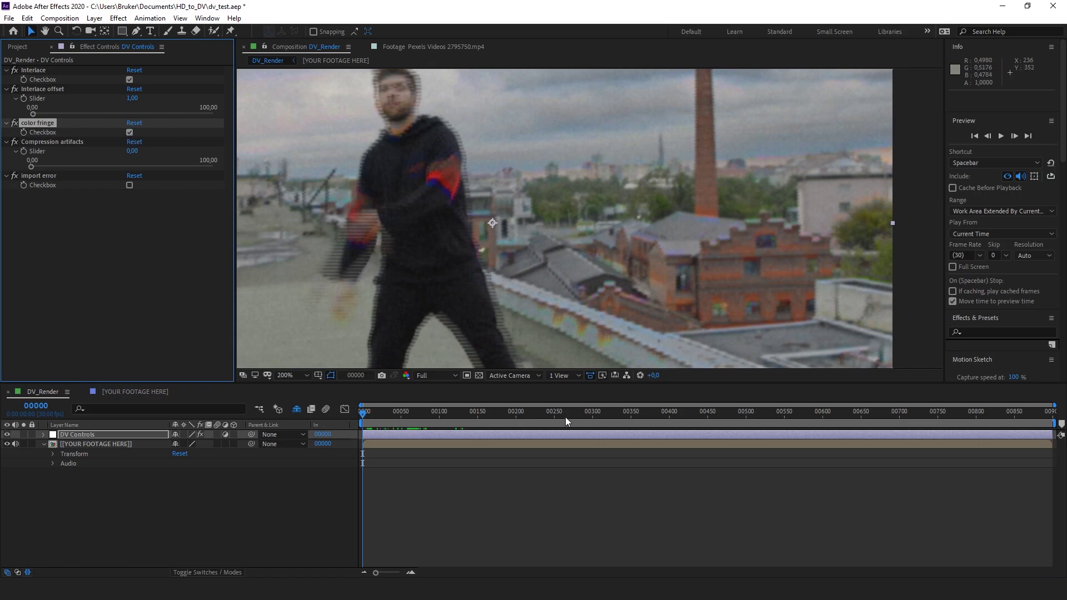
click(296, 377)
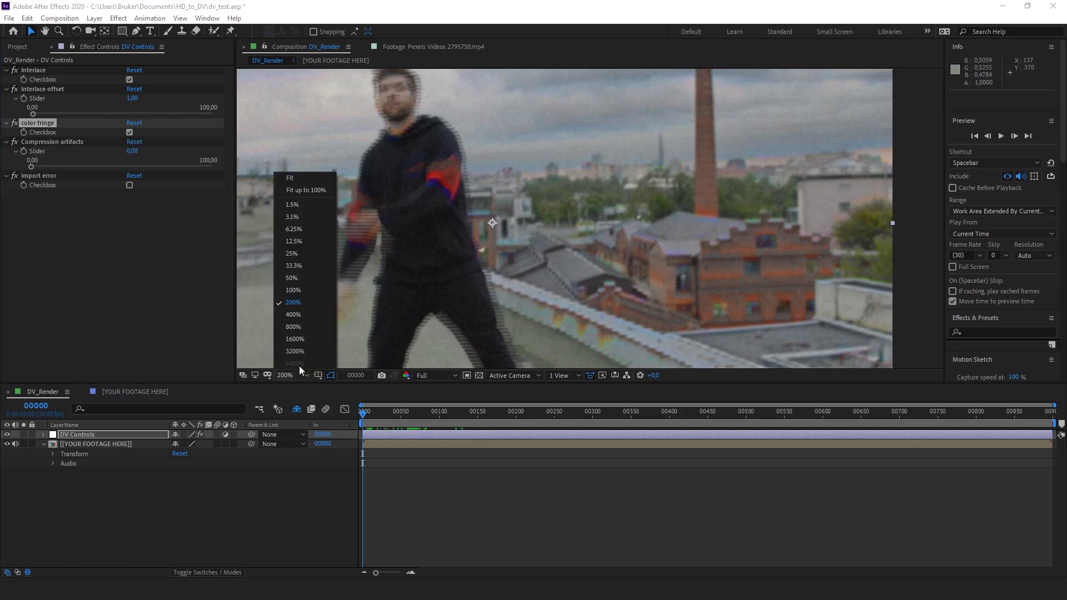
click(315, 179)
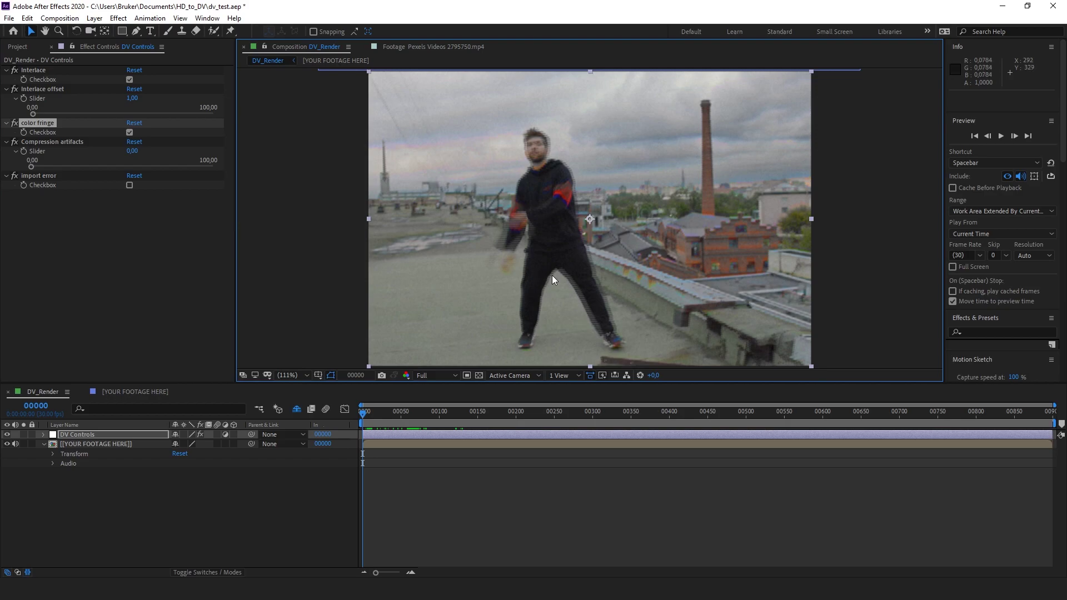
Try Compression artifacts at 100 and preview the DV_Render playback before returning to the first frame
click(67, 142)
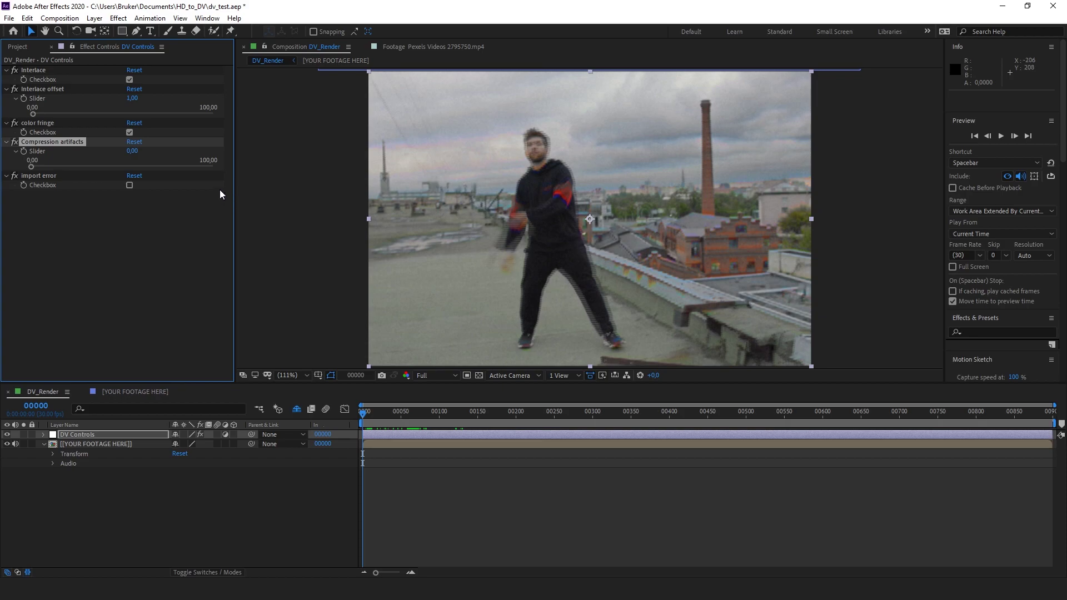
drag(33, 167, 232, 163)
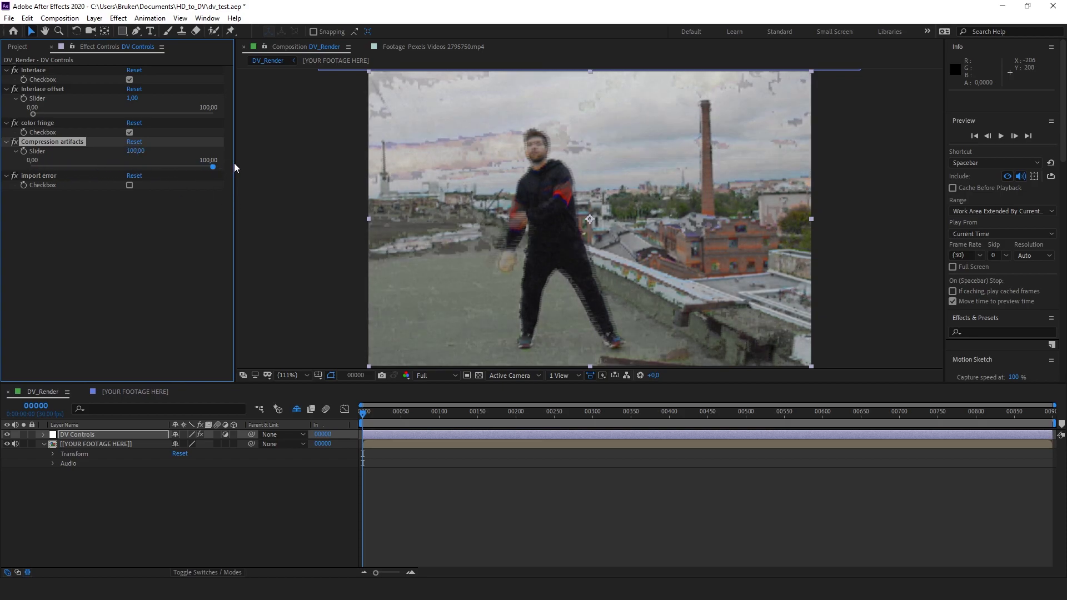
key(space)
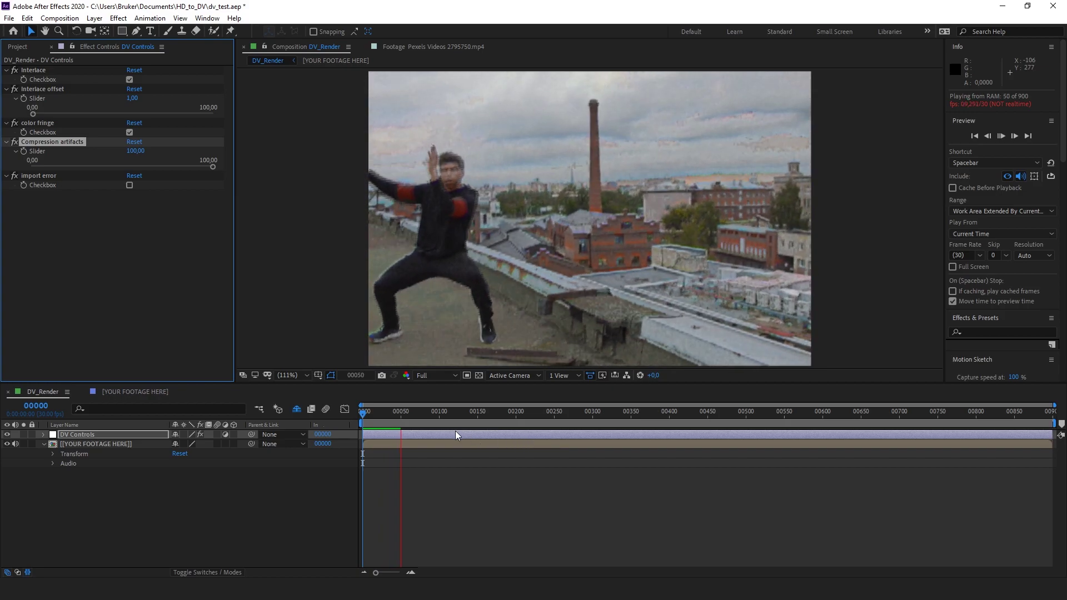
drag(441, 422, 388, 418)
key(Home)
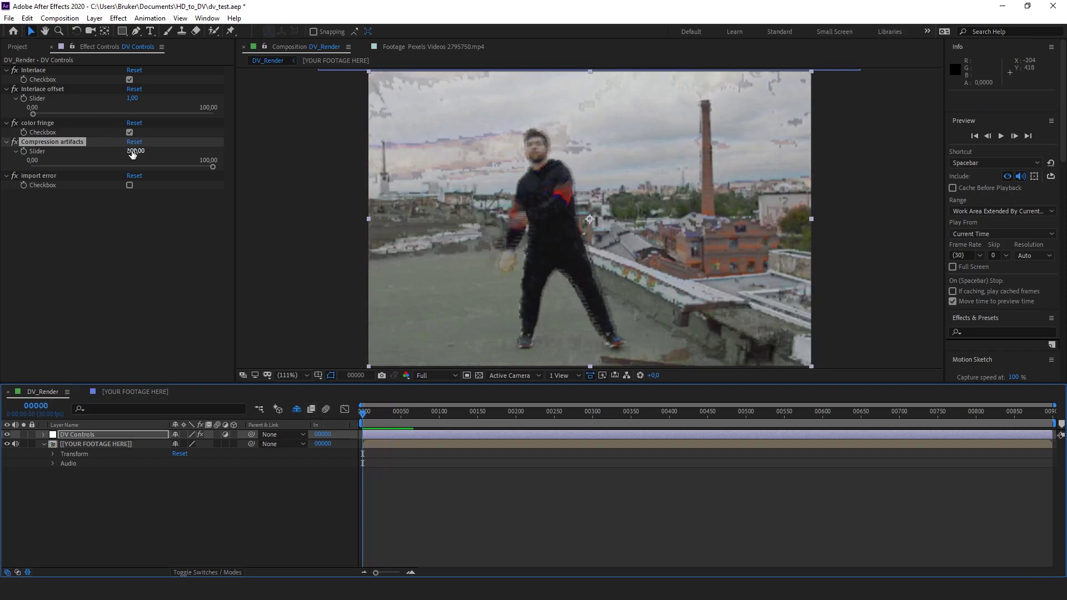
Set the Compression artifacts slider on DV Controls to 0
click(133, 151)
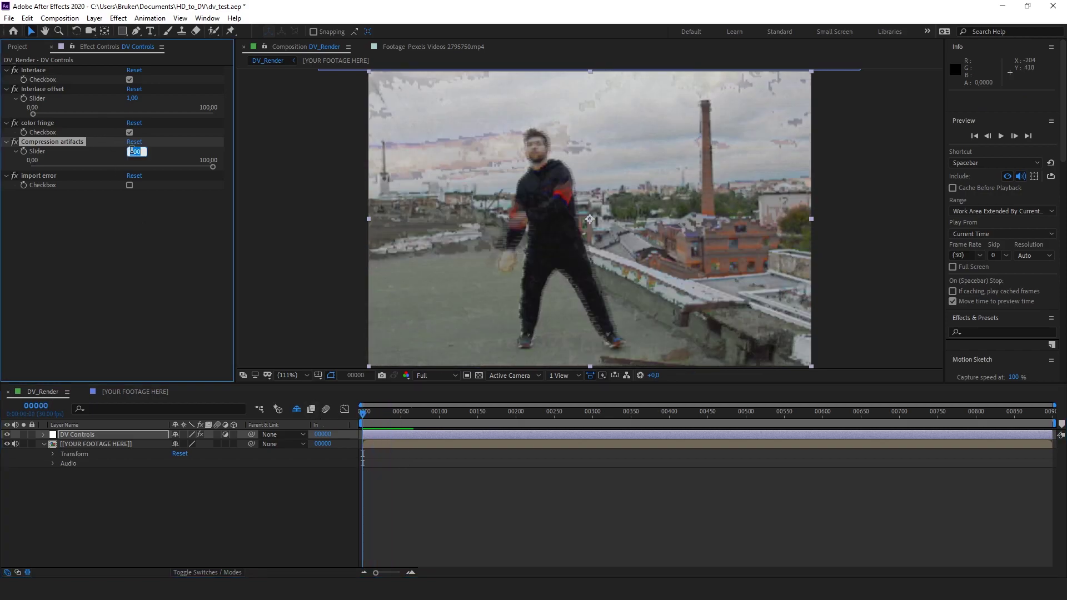
text(0)
click(136, 242)
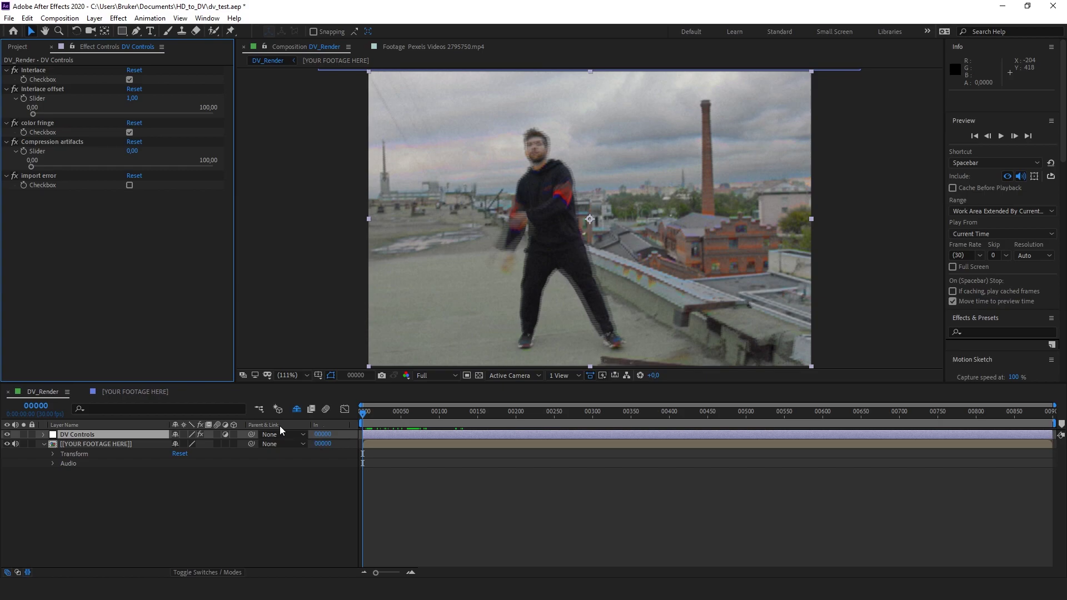
Try the import error effect, inspect it on frames up to about 171, and switch it off again
click(131, 186)
drag(404, 415, 496, 413)
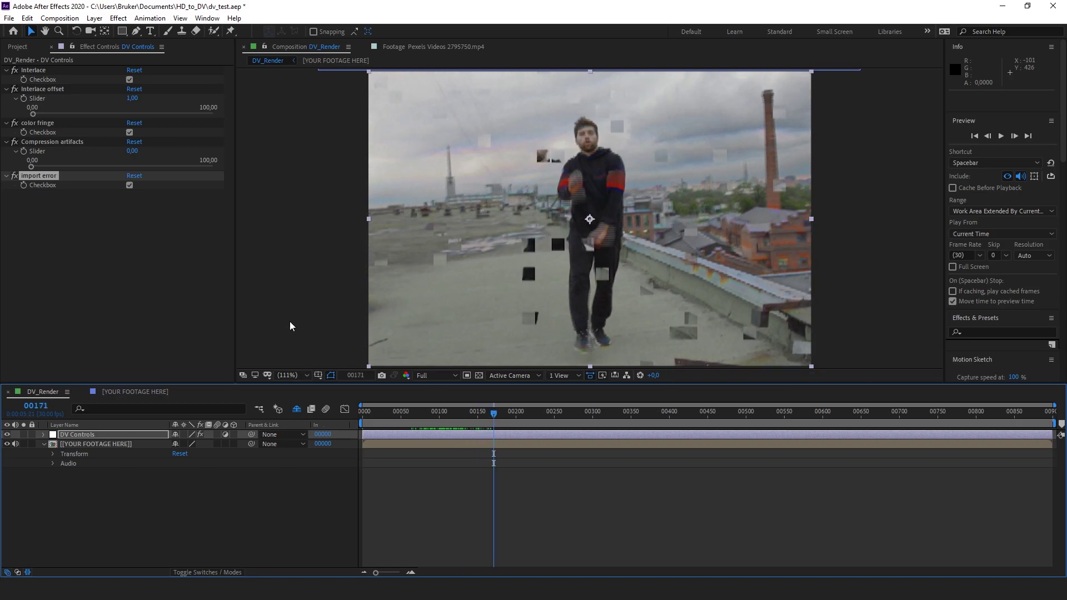
click(129, 185)
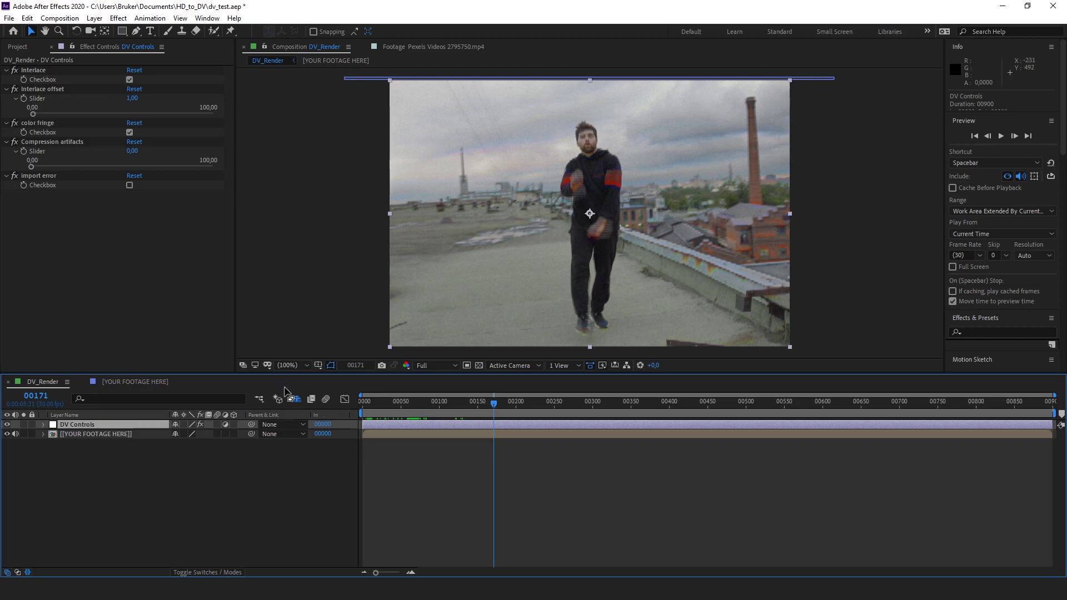
Reveal the hidden shy layers of DV_Render and enlarge the timeline area to view them
click(296, 399)
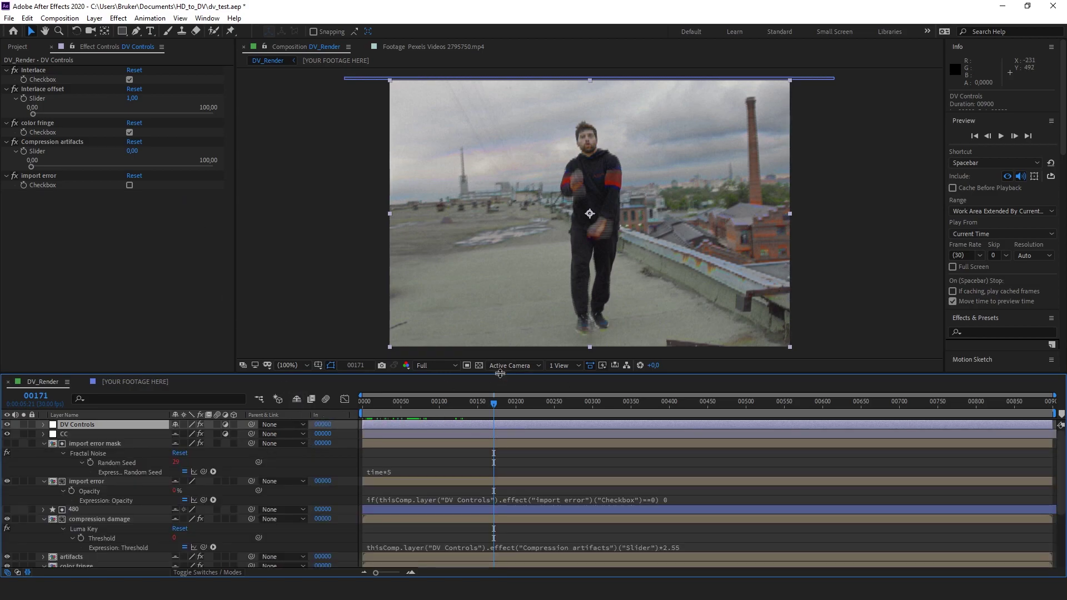
drag(501, 374, 505, 214)
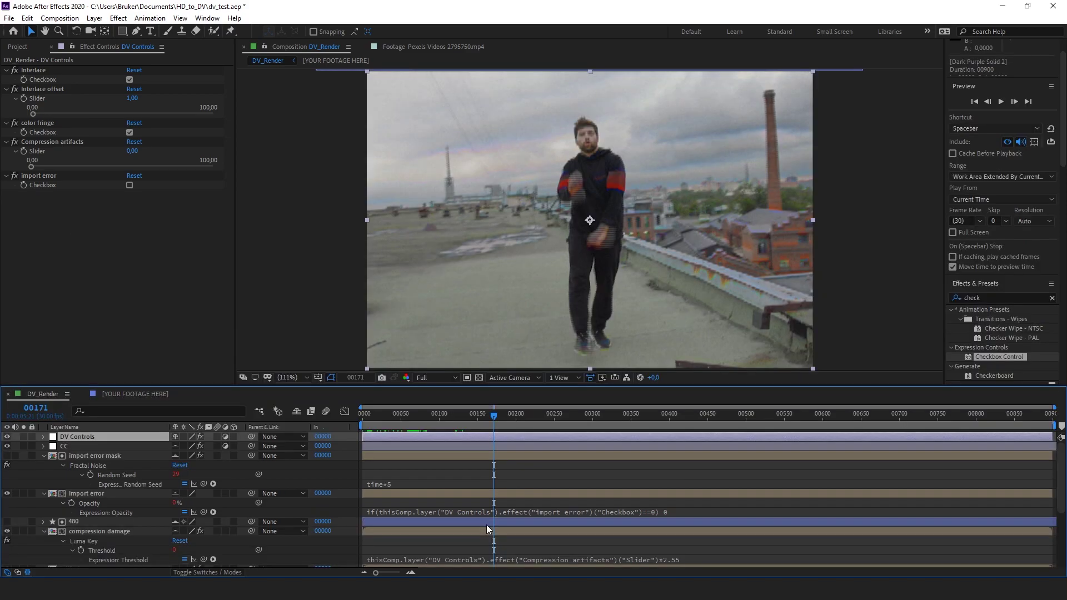
Create a new 720 × 480 composition with the default settings and add a full-size dark purple solid to it
key(ctrl+n)
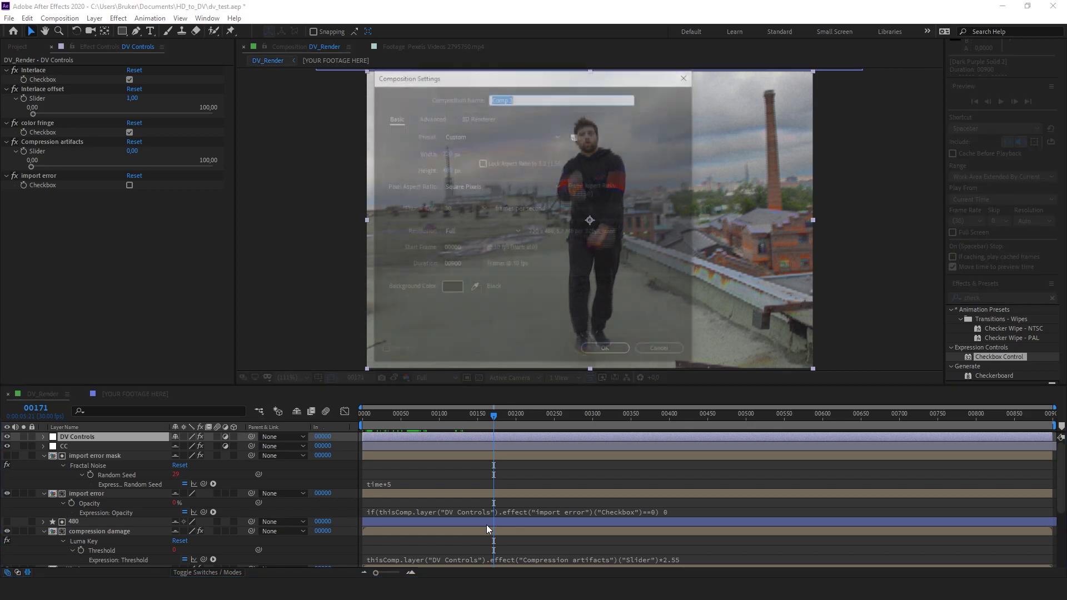
click(599, 352)
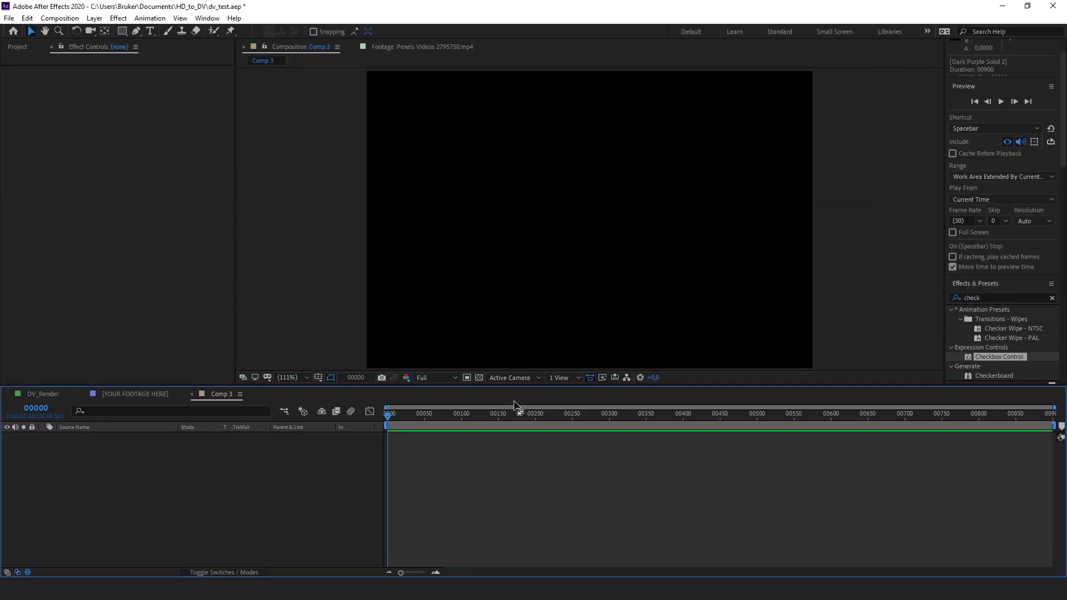
key(ctrl+y)
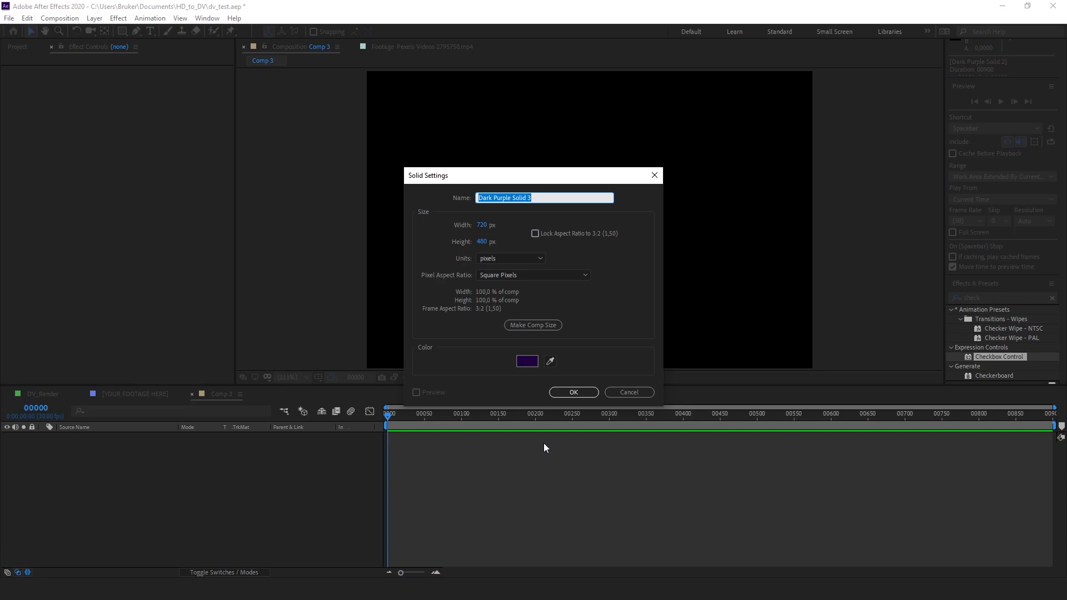
key(Return)
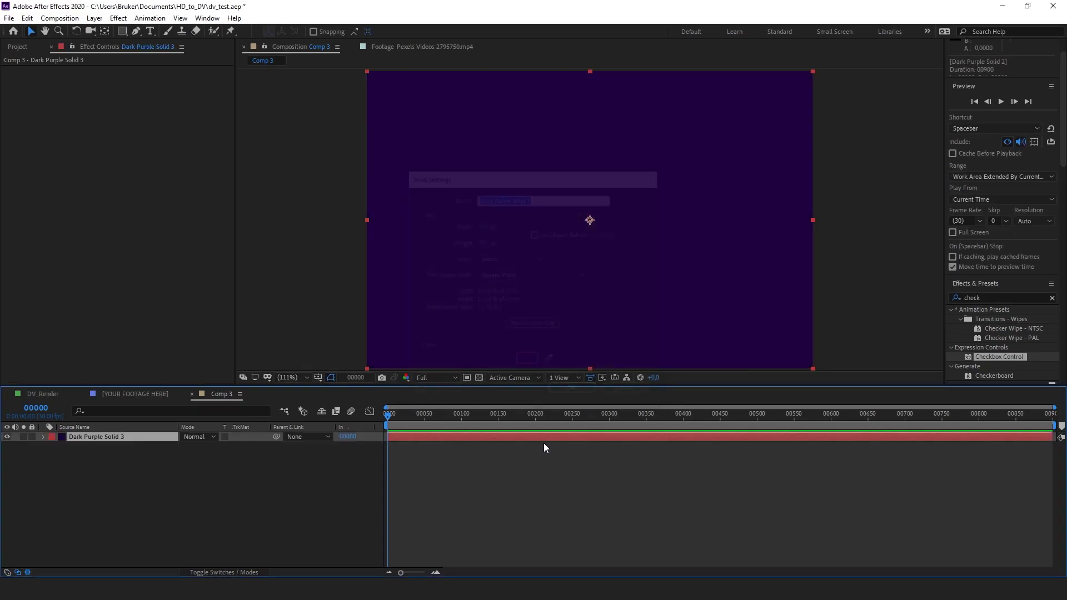
Apply the Checkbox Control effect to the dark purple solid and reveal the layer's Opacity property
double_click(968, 359)
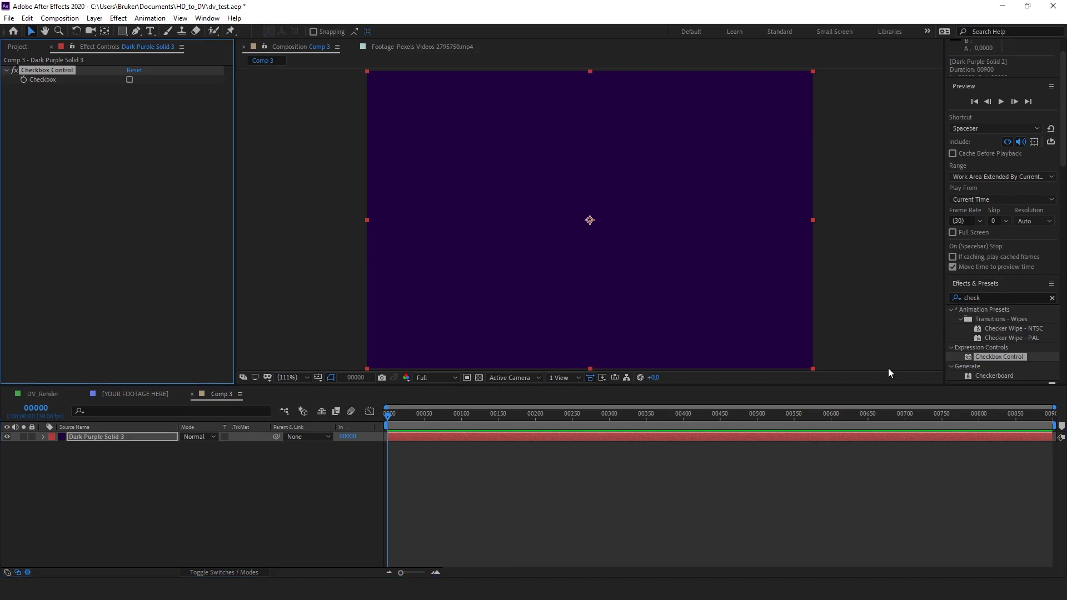
click(138, 439)
key(t)
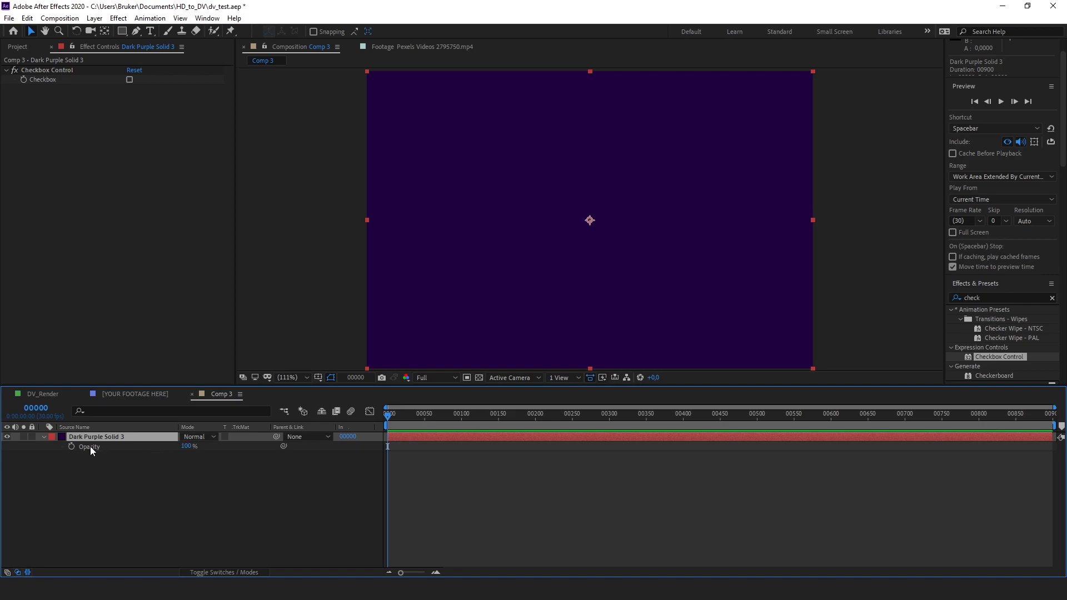
Give the solid's Opacity the expression: if (effect("Checkbox Control")("Checkbox")==0) 0 else 100, linking to the effect's Checkbox property
alt+click(72, 447)
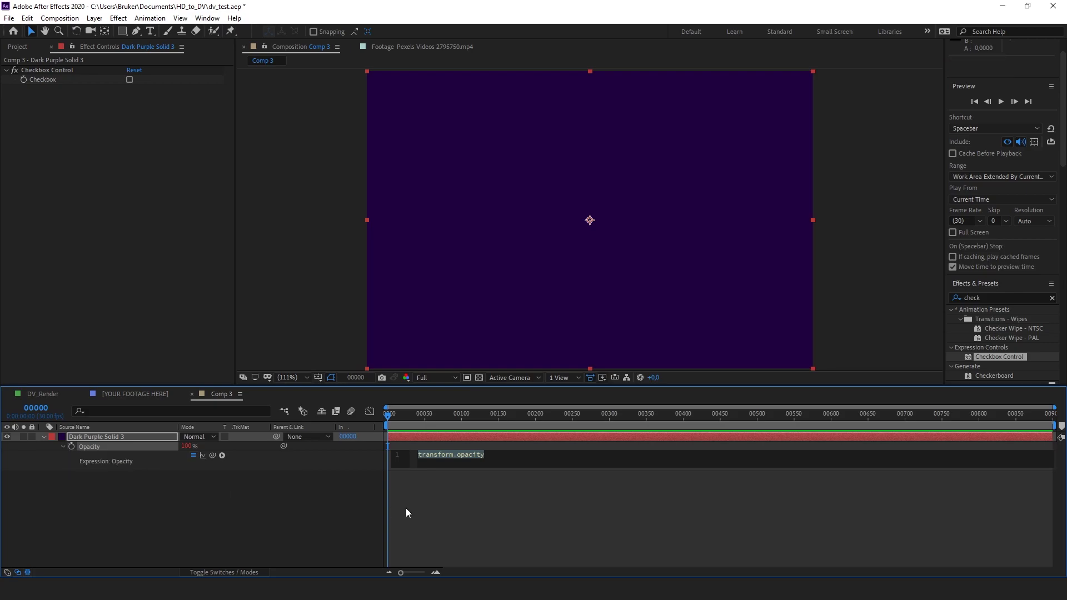
text(if ()
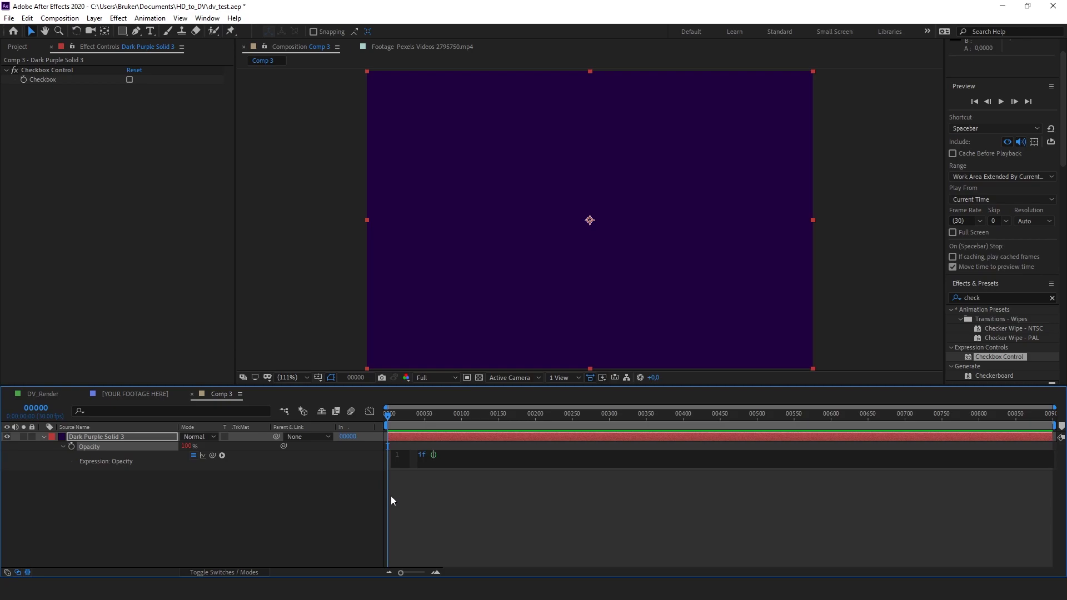
drag(49, 78, 49, 78)
text(==)
text() 0)
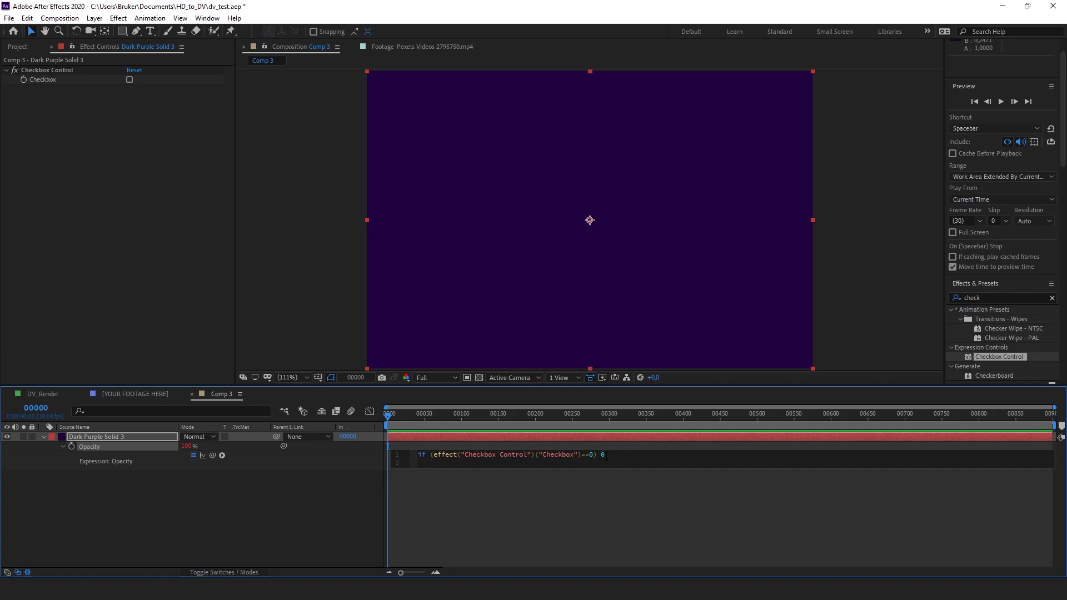
text(lse 100o0)
key(BackSpace)
click(598, 491)
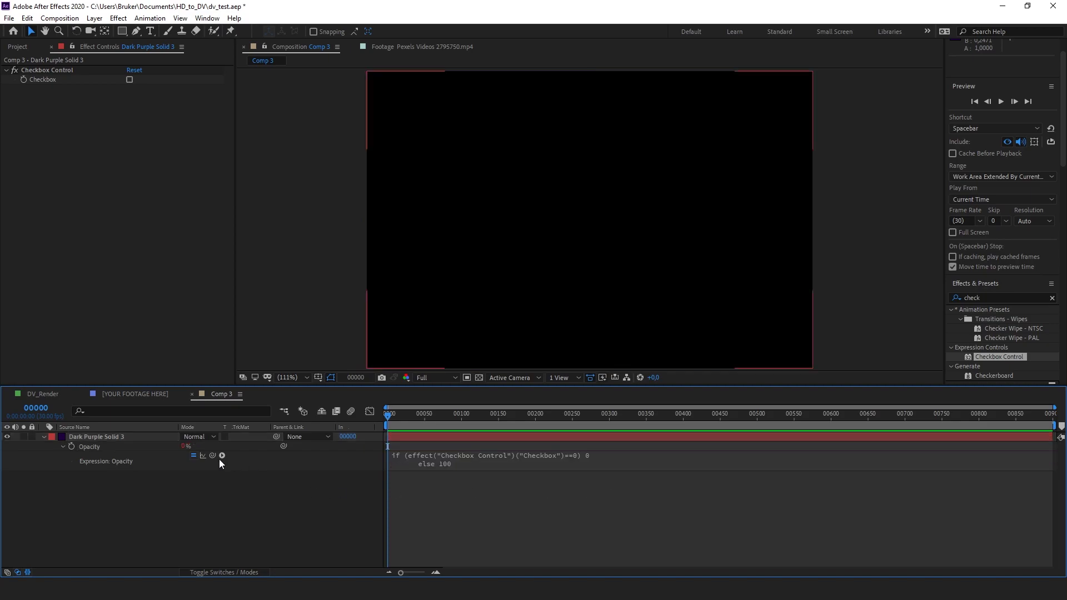
Test the opacity expression by switching the solid's Checkbox on and off repeatedly, leaving it on
click(128, 80)
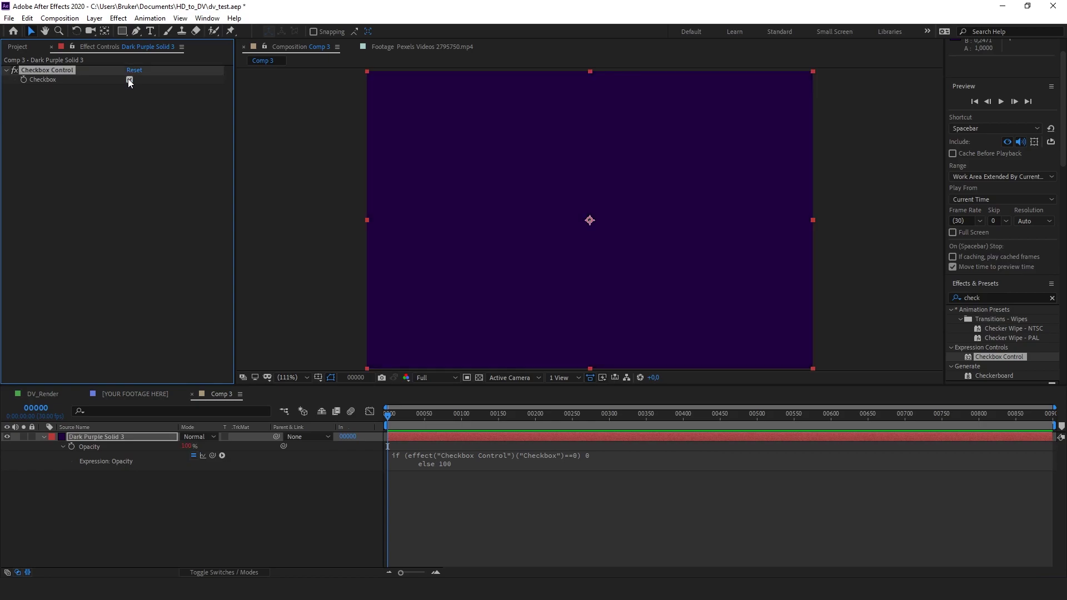
click(129, 79)
click(129, 80)
click(128, 79)
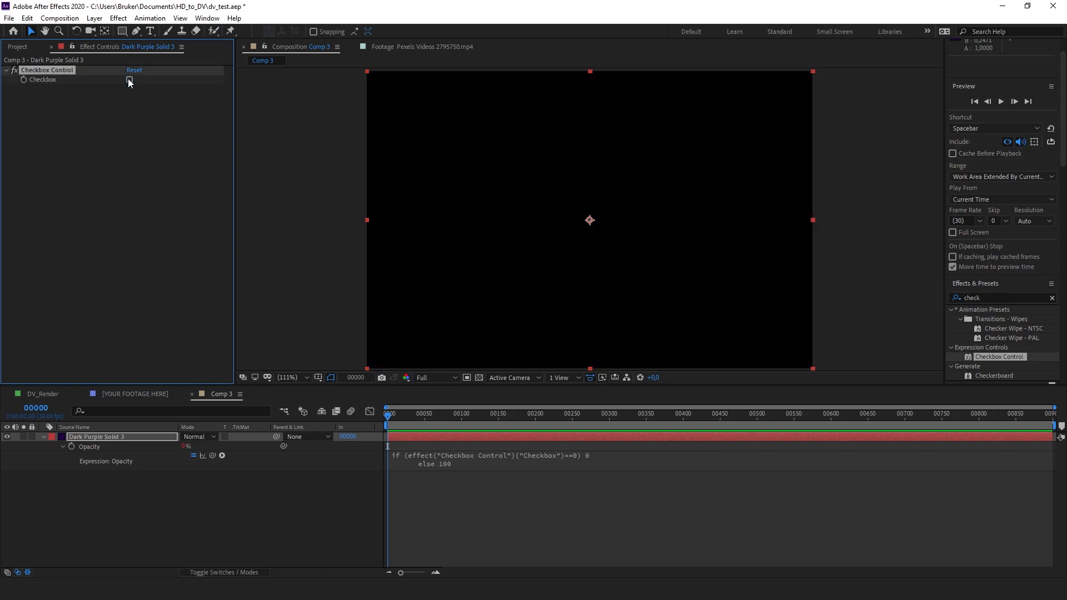
click(128, 80)
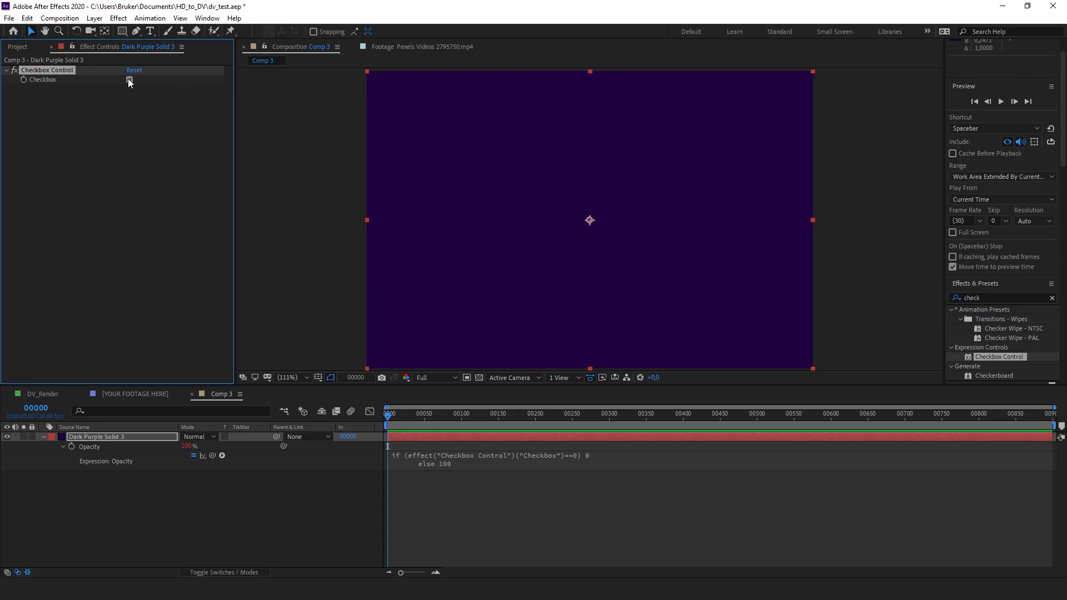